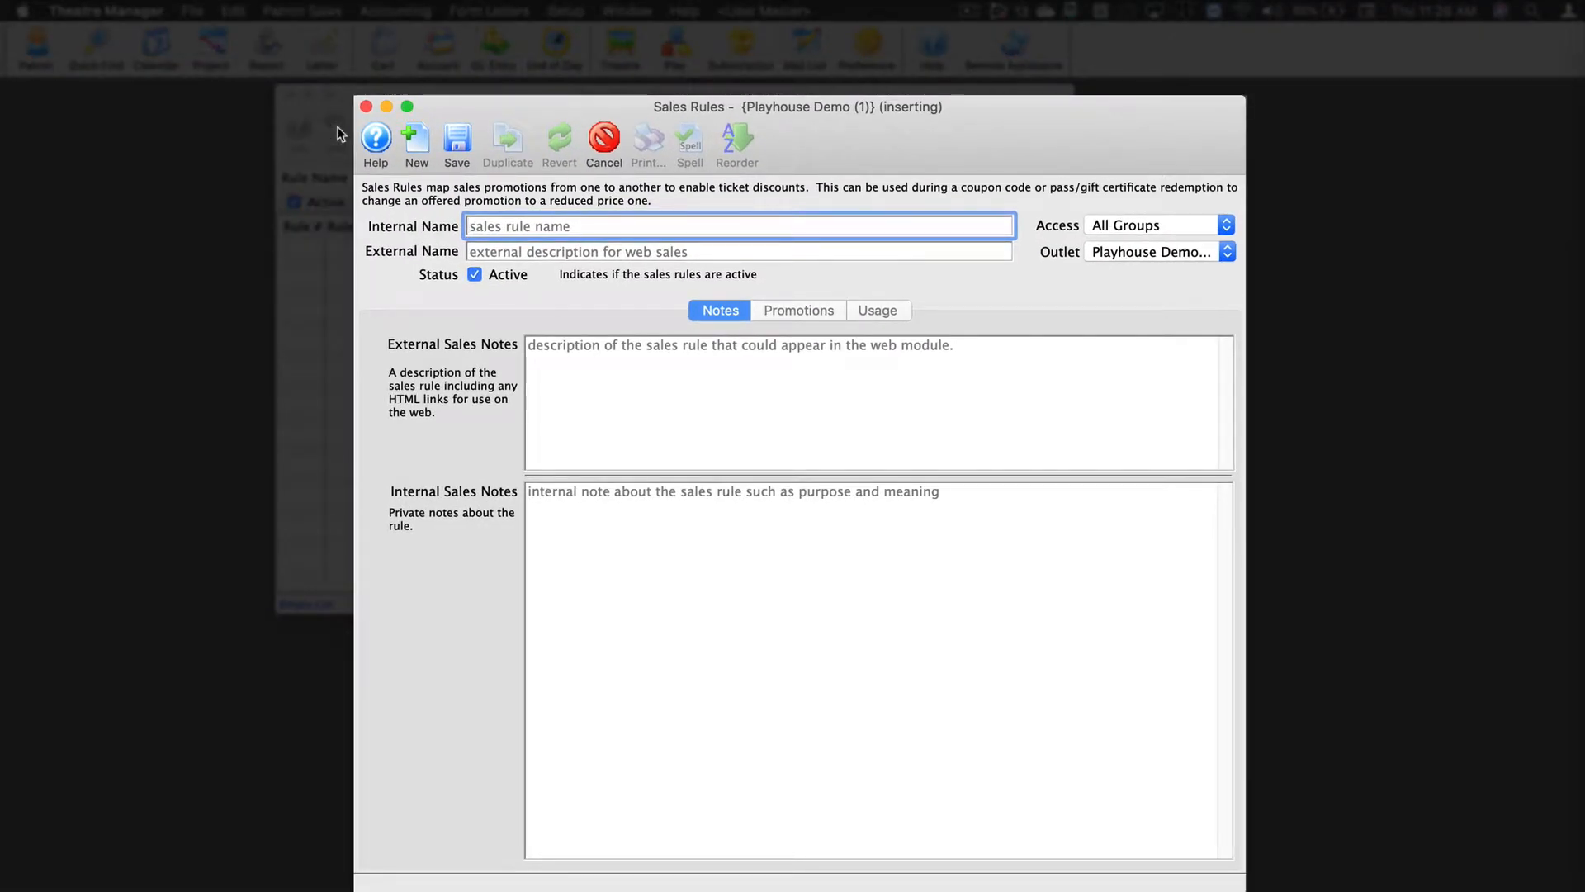
Step: Enter "$5 Discount Coupon Tuesday" as the internal name of the new sales rule
type("$5 D")
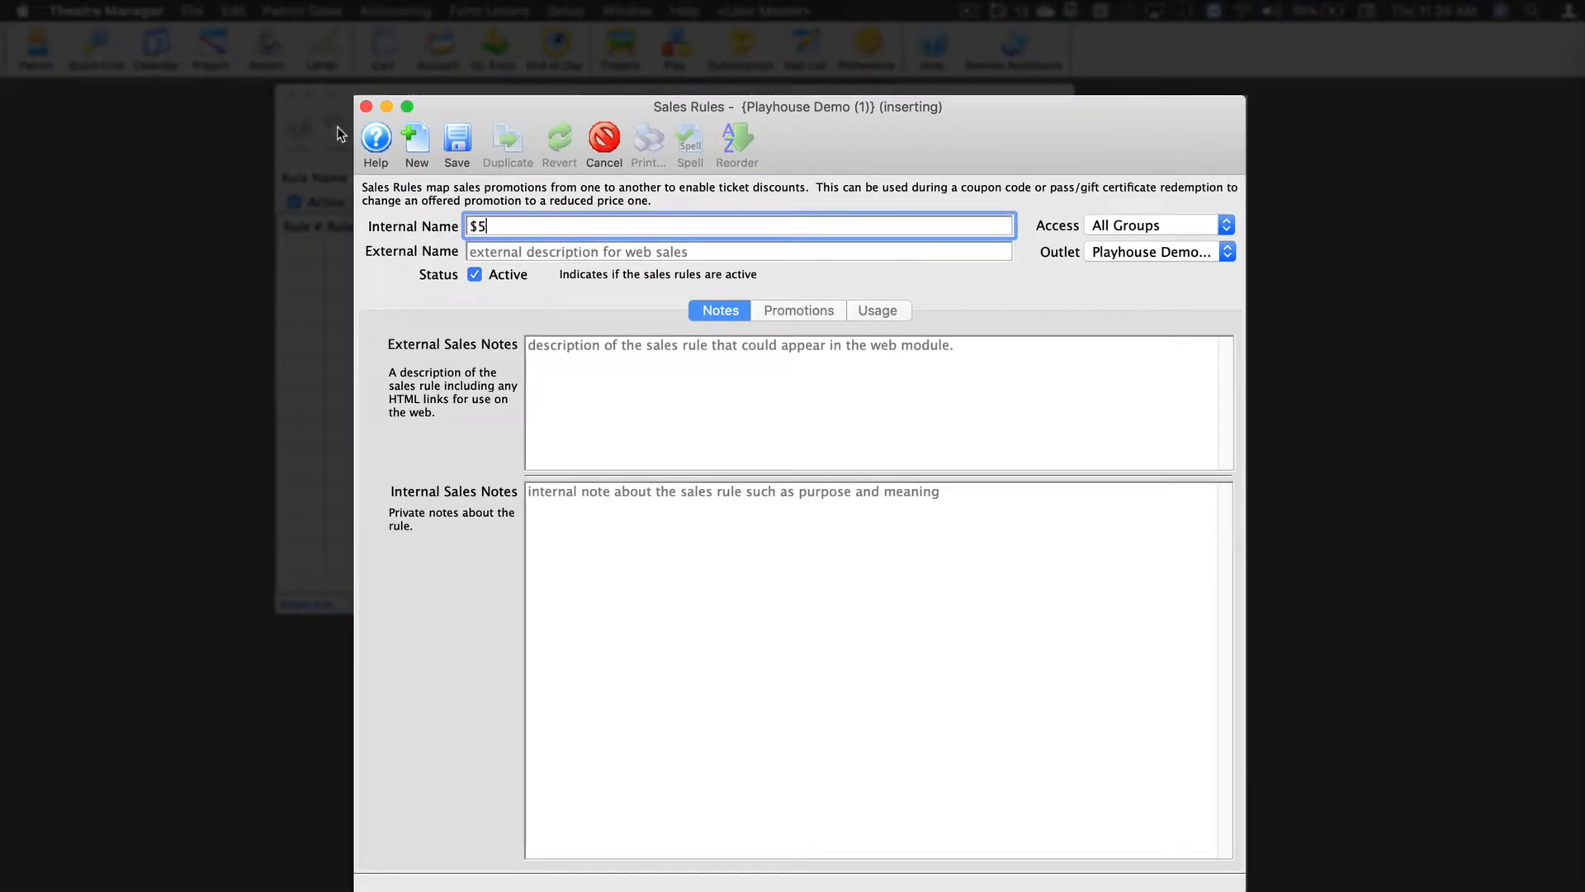
key("BackSpace")
key("BackSpace")
key("BackSpace")
type("Discount Coupon ")
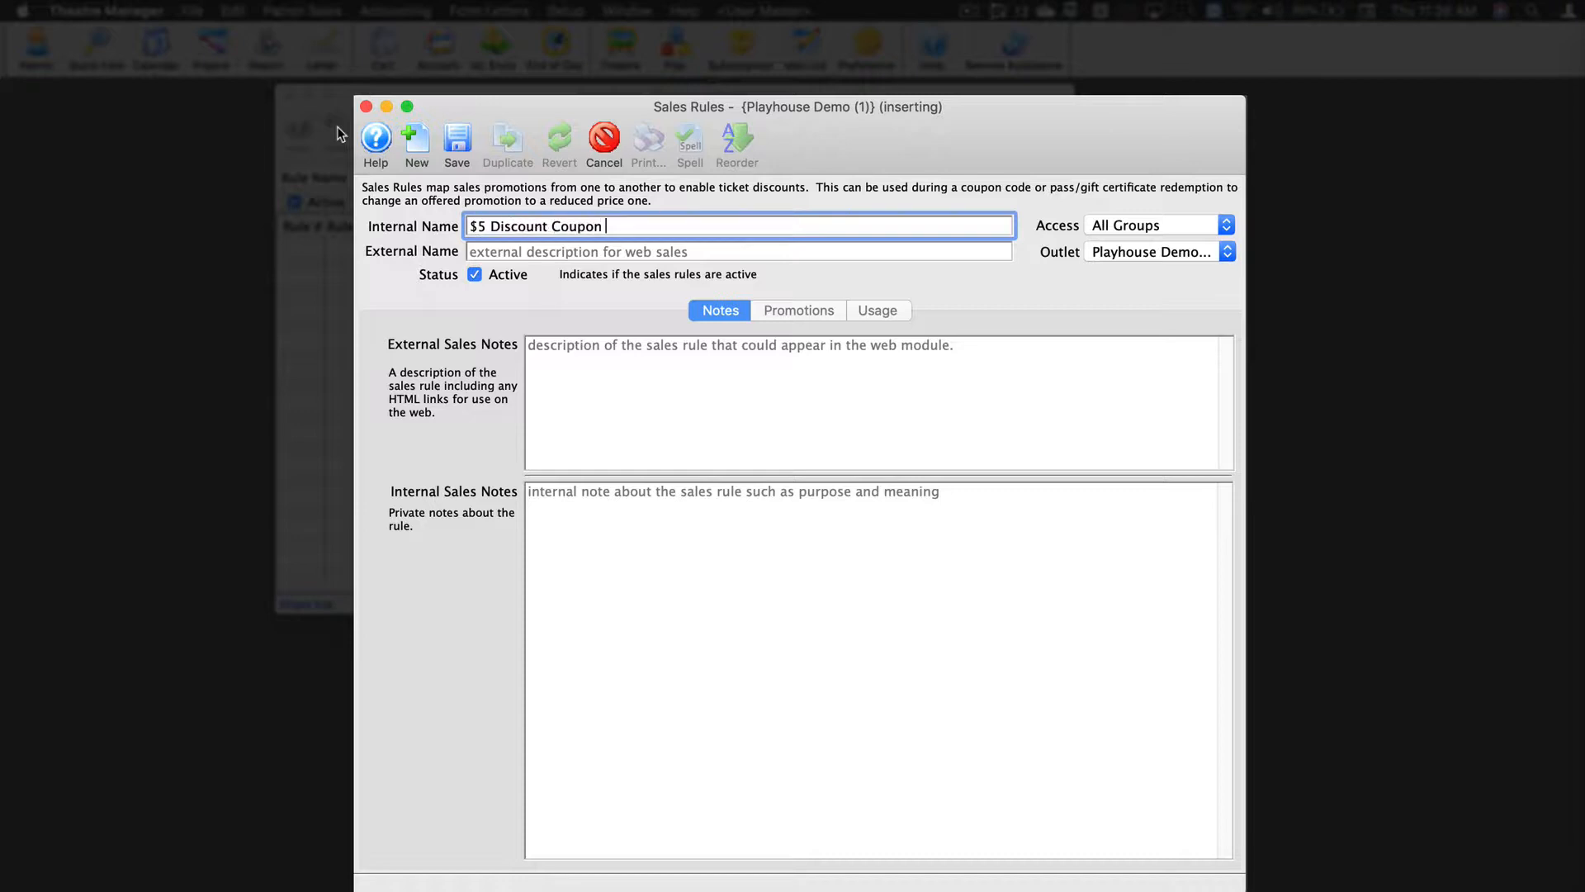
type("Tuesday")
Step: Set the sales rule's external name to "$5 Off Tuesday Special"
key("Tab")
key("Right")
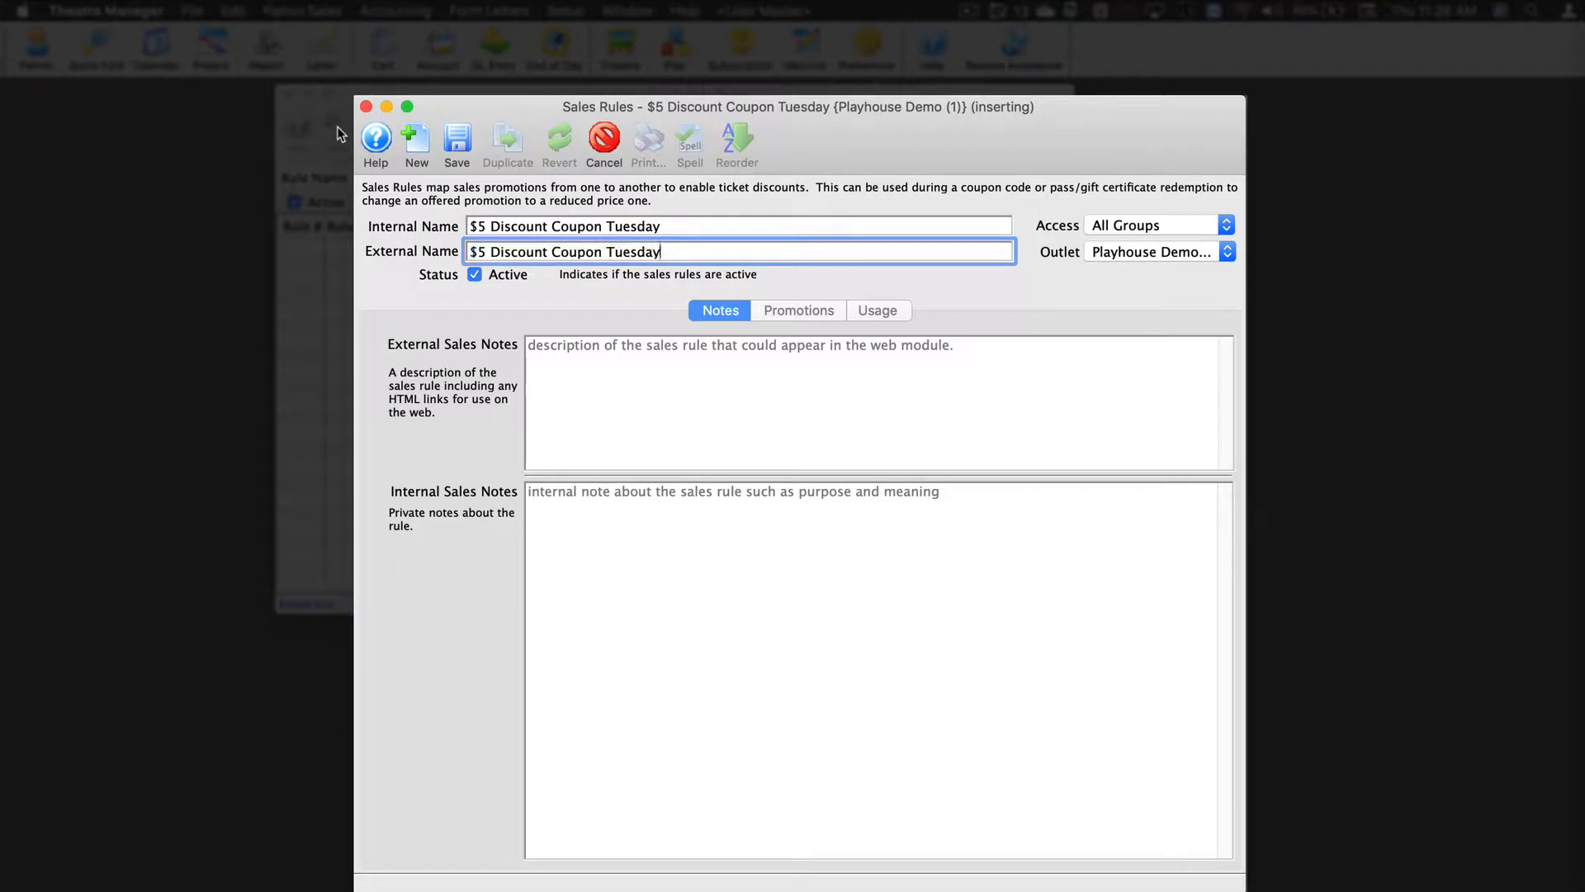
key("BackSpace")
key("BackSpace")
key("BackSpace")
key("BackSpace")
key("BackSpace")
key("BackSpace")
key("BackSpace")
key("BackSpace")
key("BackSpace")
key("BackSpace")
key("BackSpace")
key("BackSpace")
key("BackSpace")
key("BackSpace")
key("BackSpace")
key("BackSpace")
key("BackSpace")
key("BackSpace")
key("BackSpace")
key("BackSpace")
key("BackSpace")
key("BackSpace")
key("BackSpace")
type("Off ")
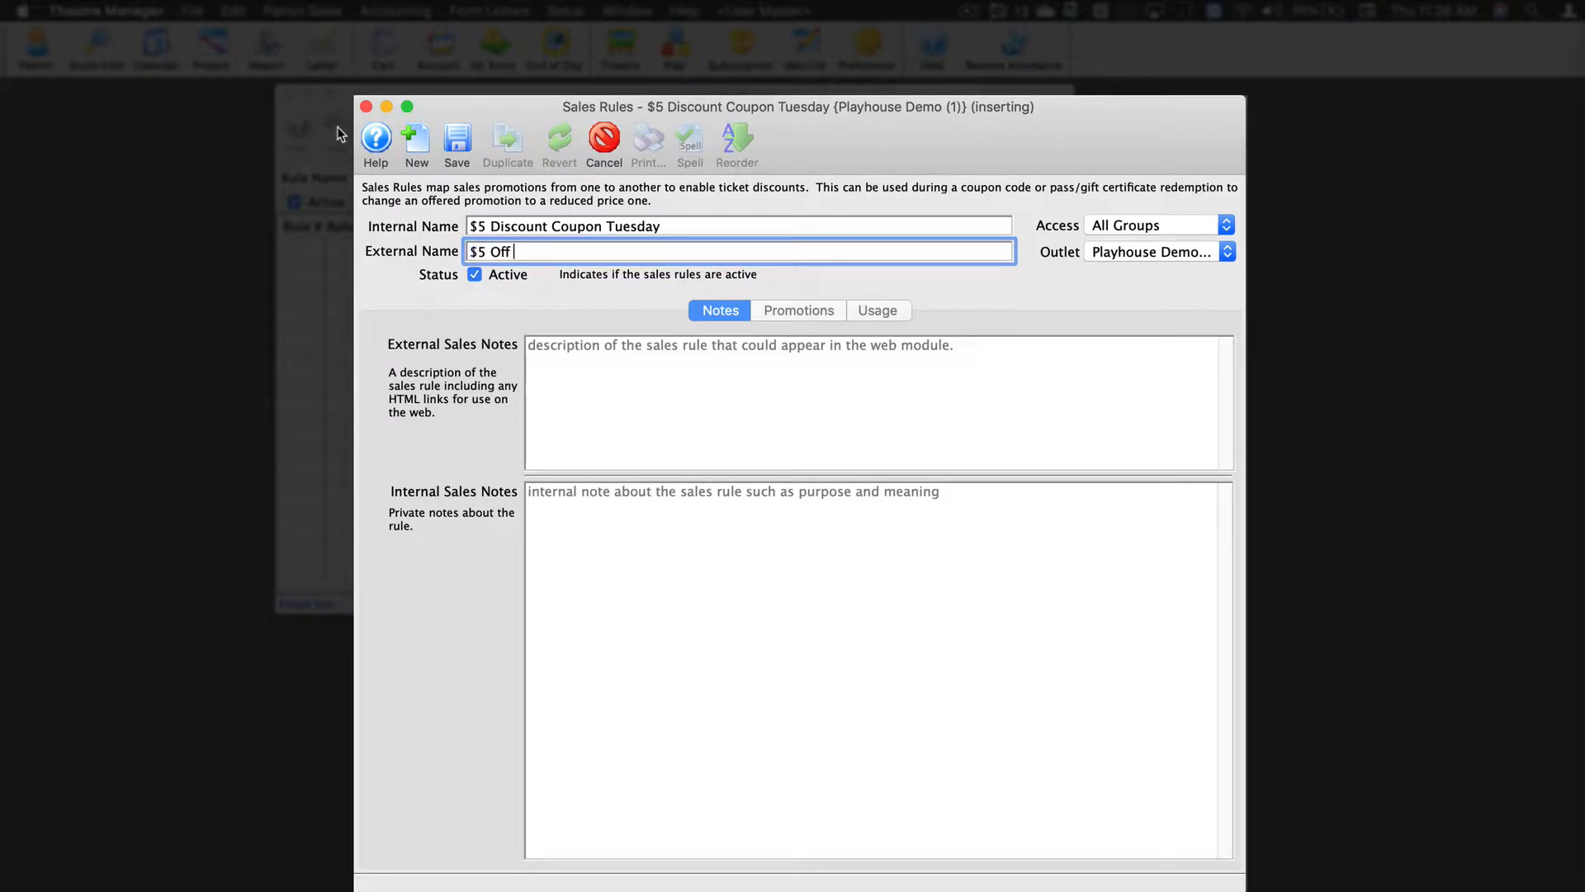
type("Tuesday Special")
Step: Enter "Valid for Tuesday Performances Only" in the external sales notes
left_click(543, 365)
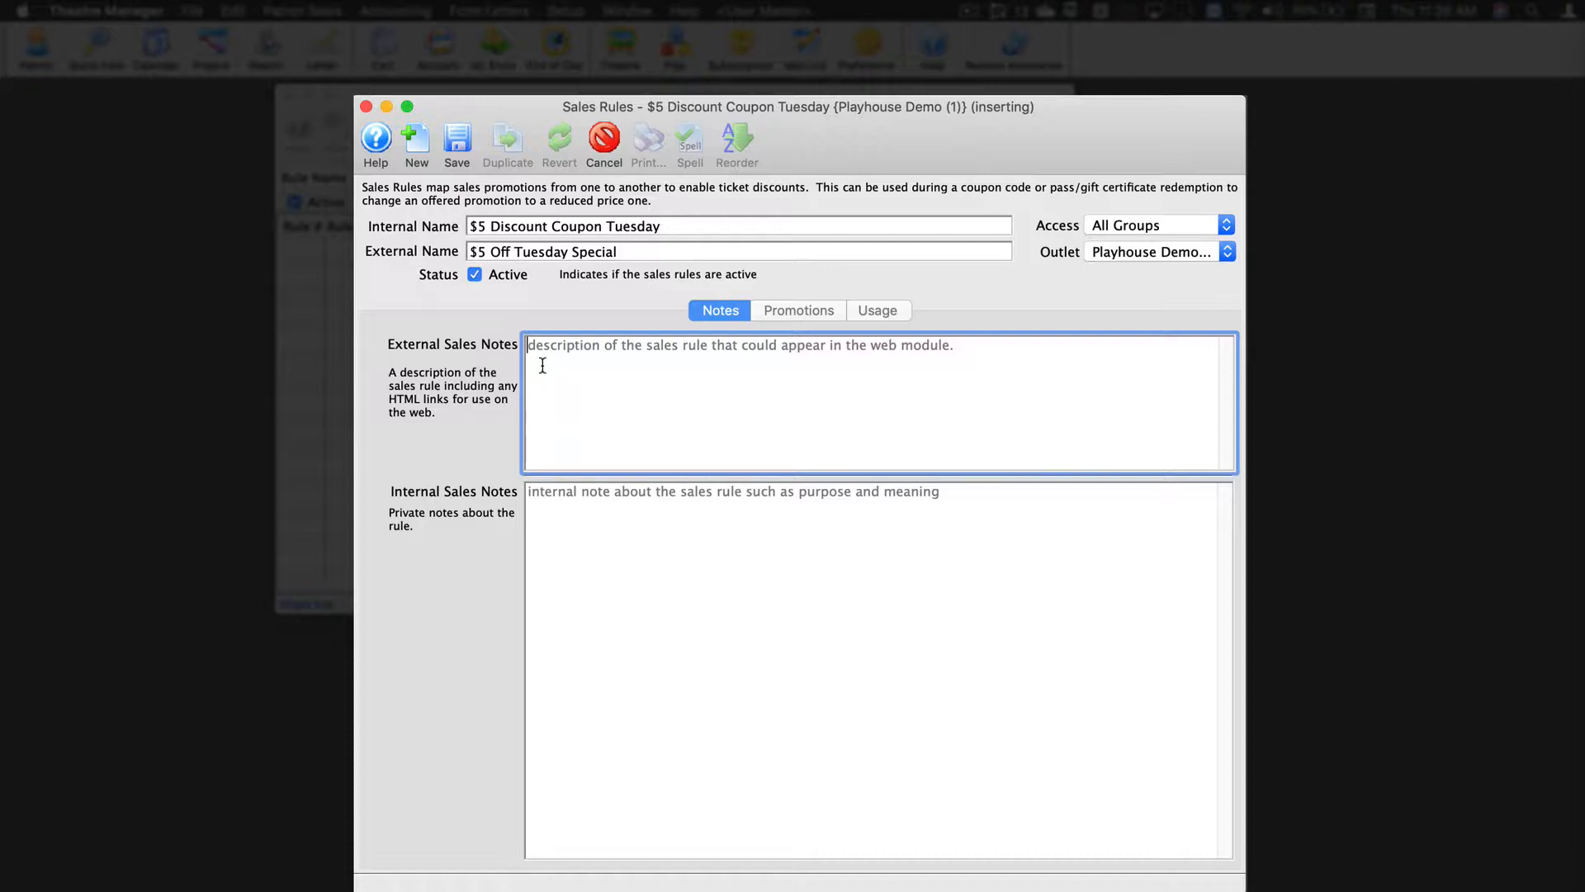
type("Val")
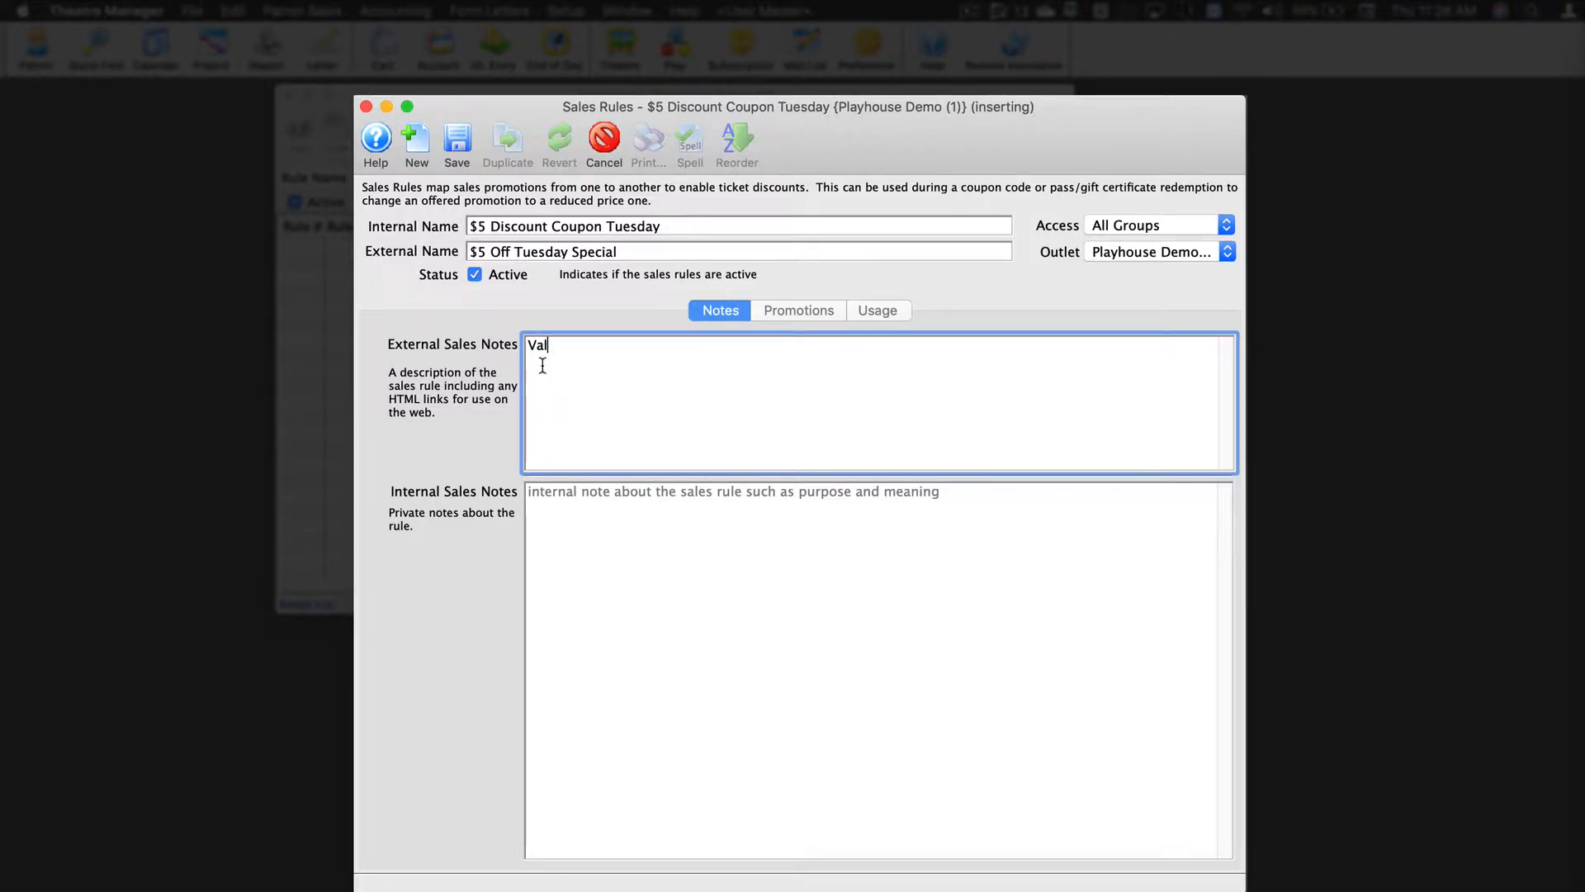
type("id for Tuesday Performances Only")
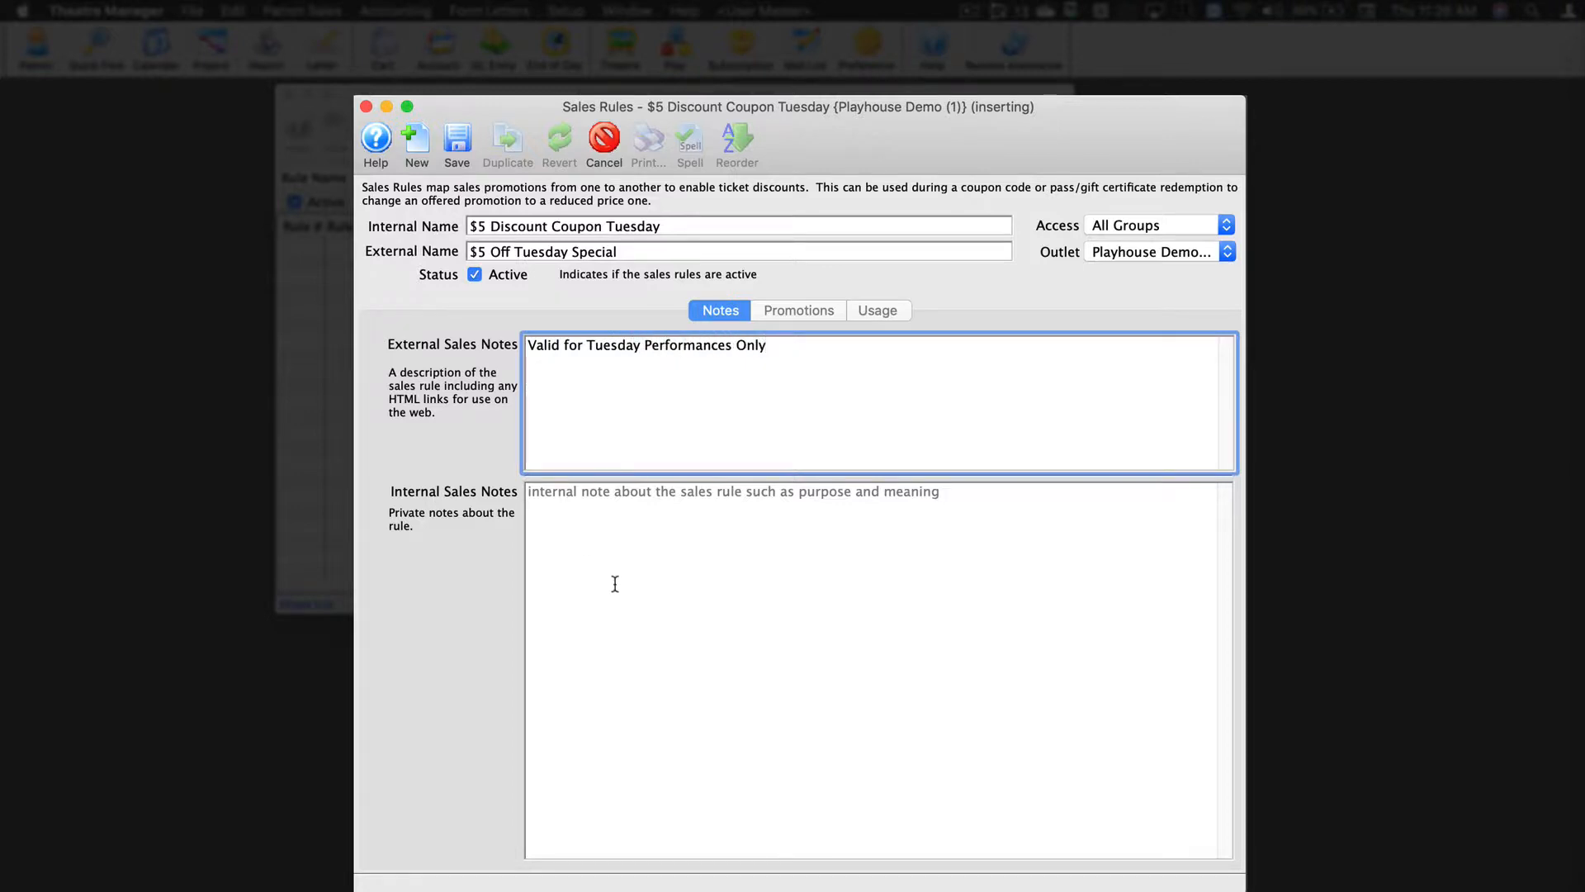
Step: Enter "These Help Us Remember for Next Time:)" in the internal sales notes and save the sales rule
left_click(620, 567)
type("These H")
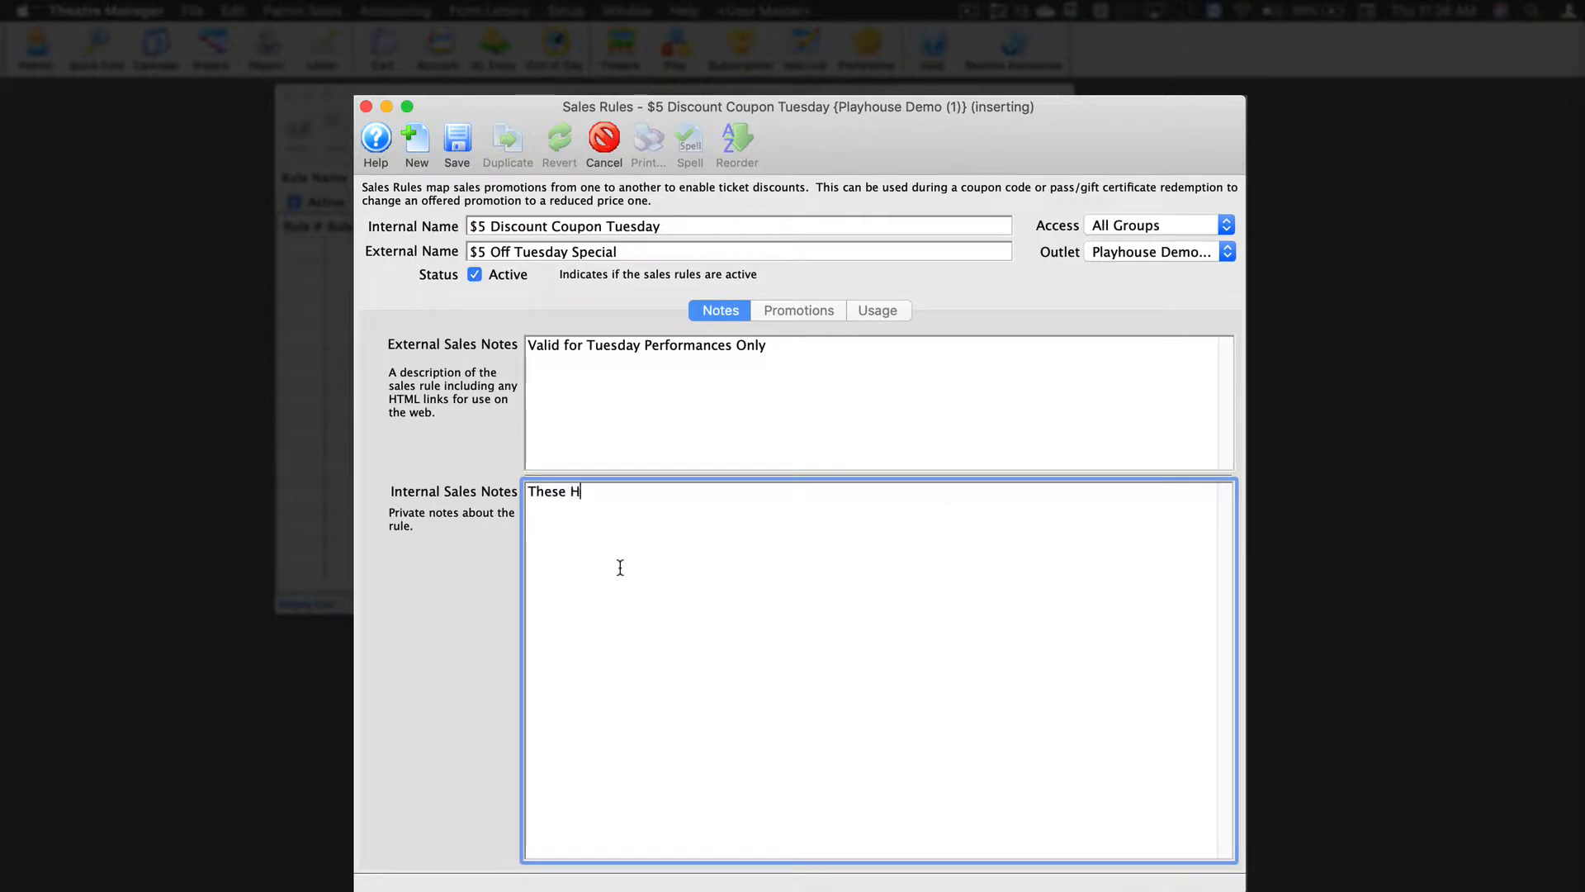
type("elp Us Remember for Nex")
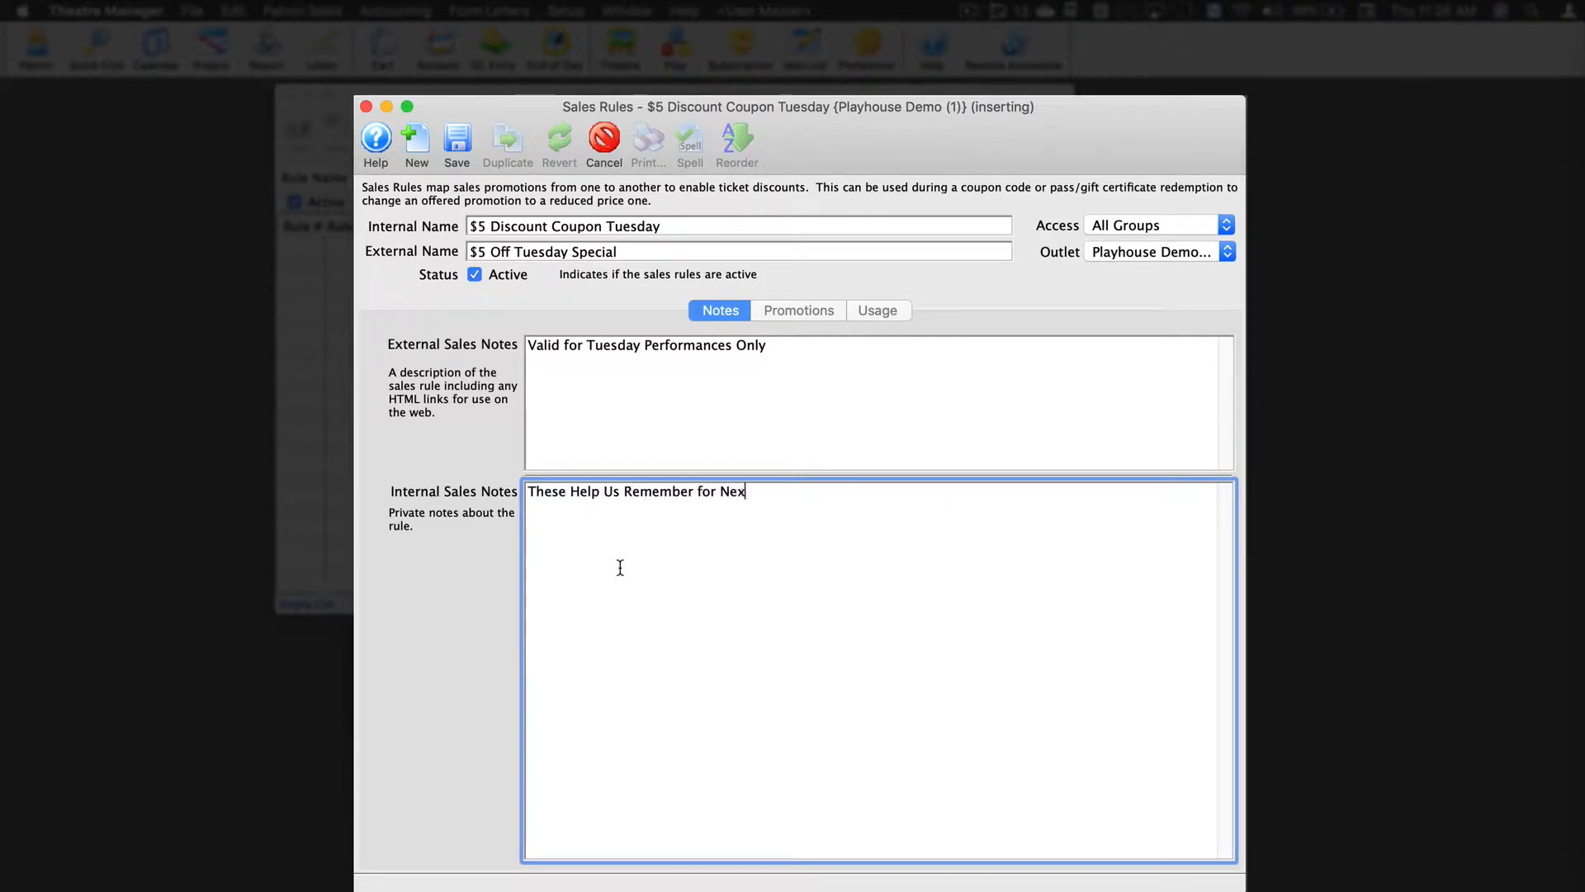
type("t Time:)")
left_click(454, 139)
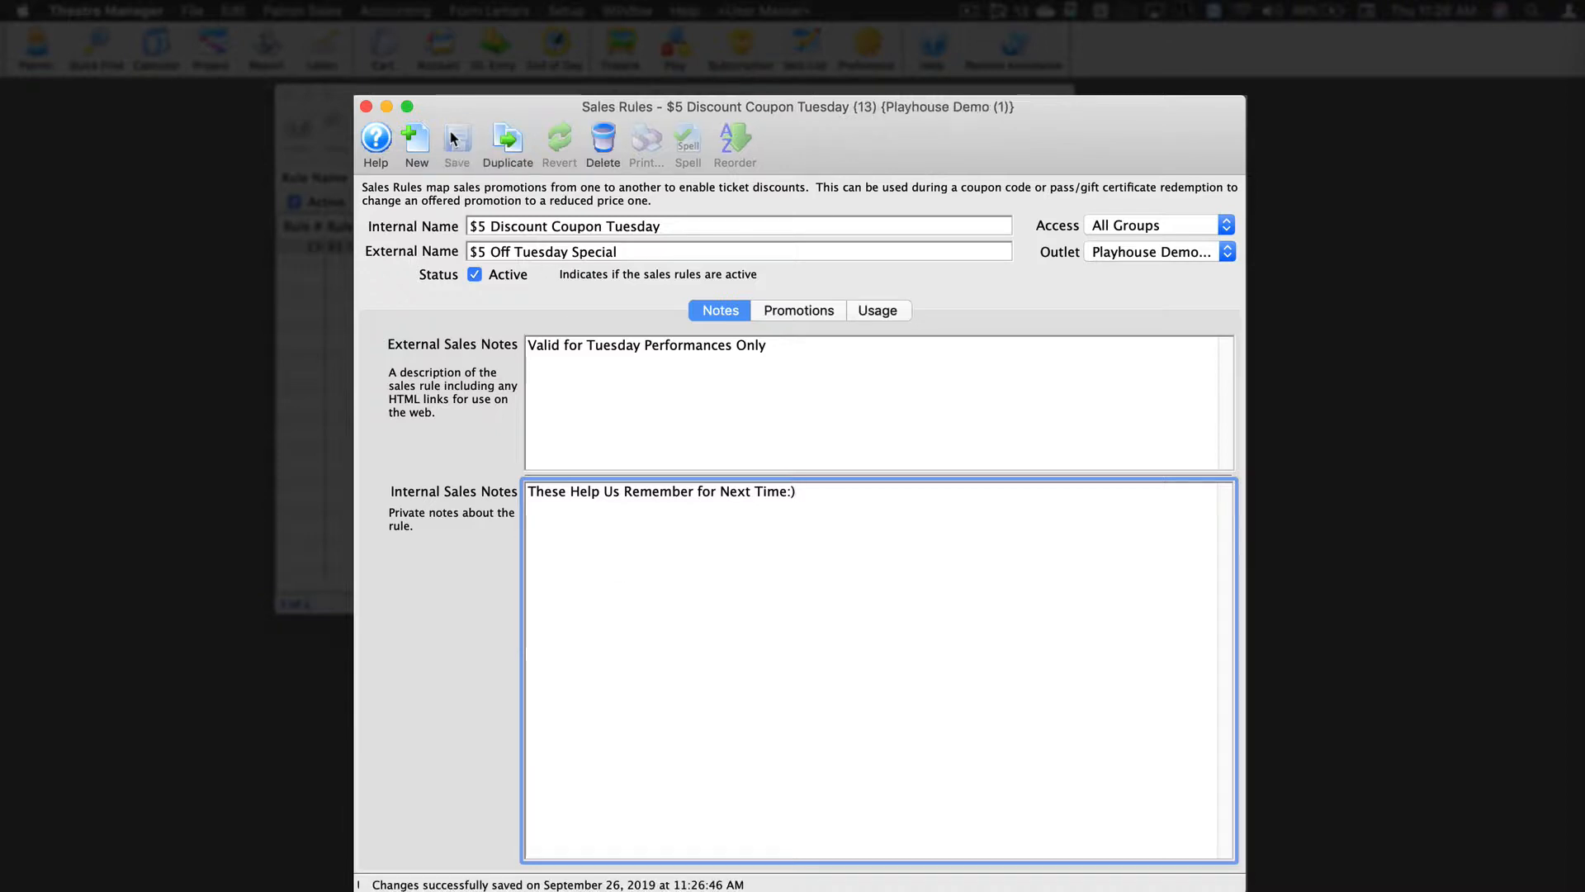
Step: Add a new promotion mapping to the sales rule and choose Regular as the promotion to convert from
left_click(779, 314)
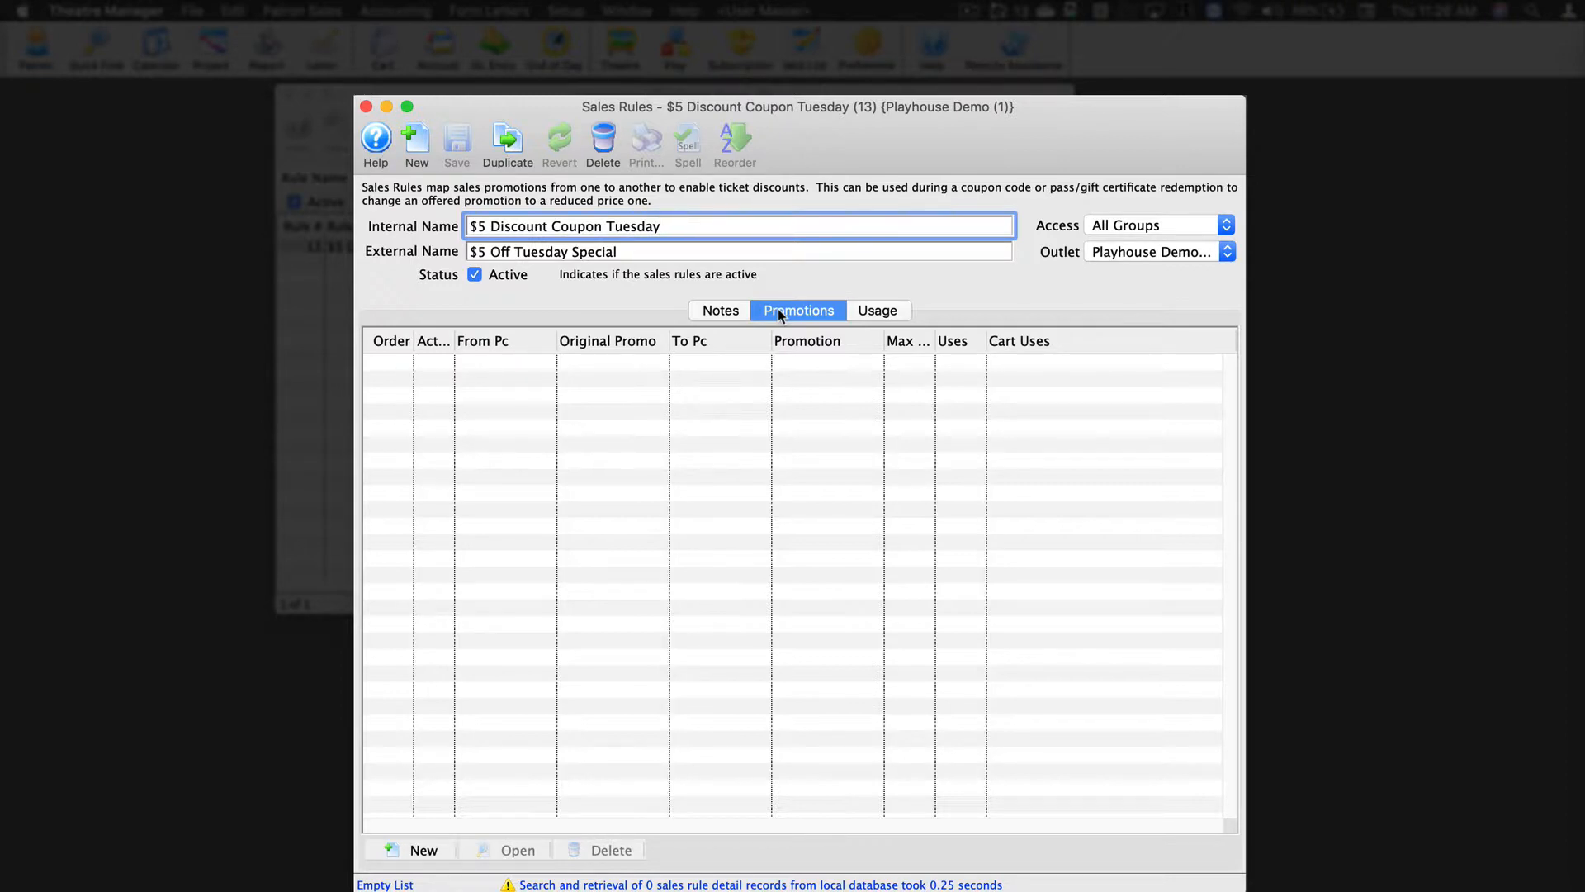
left_click(423, 850)
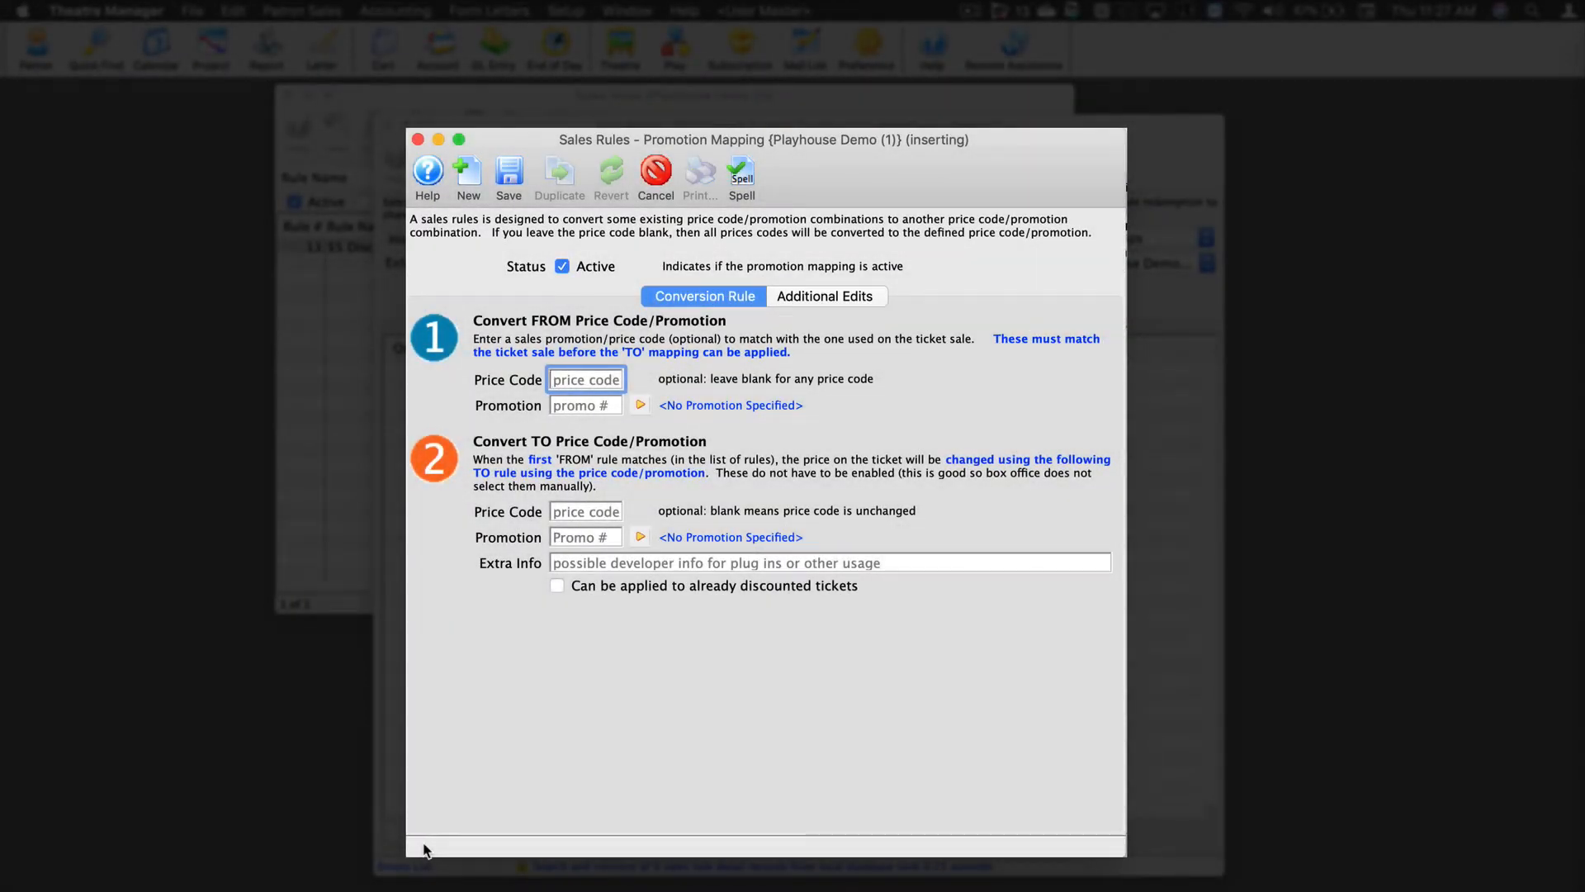
left_click(639, 406)
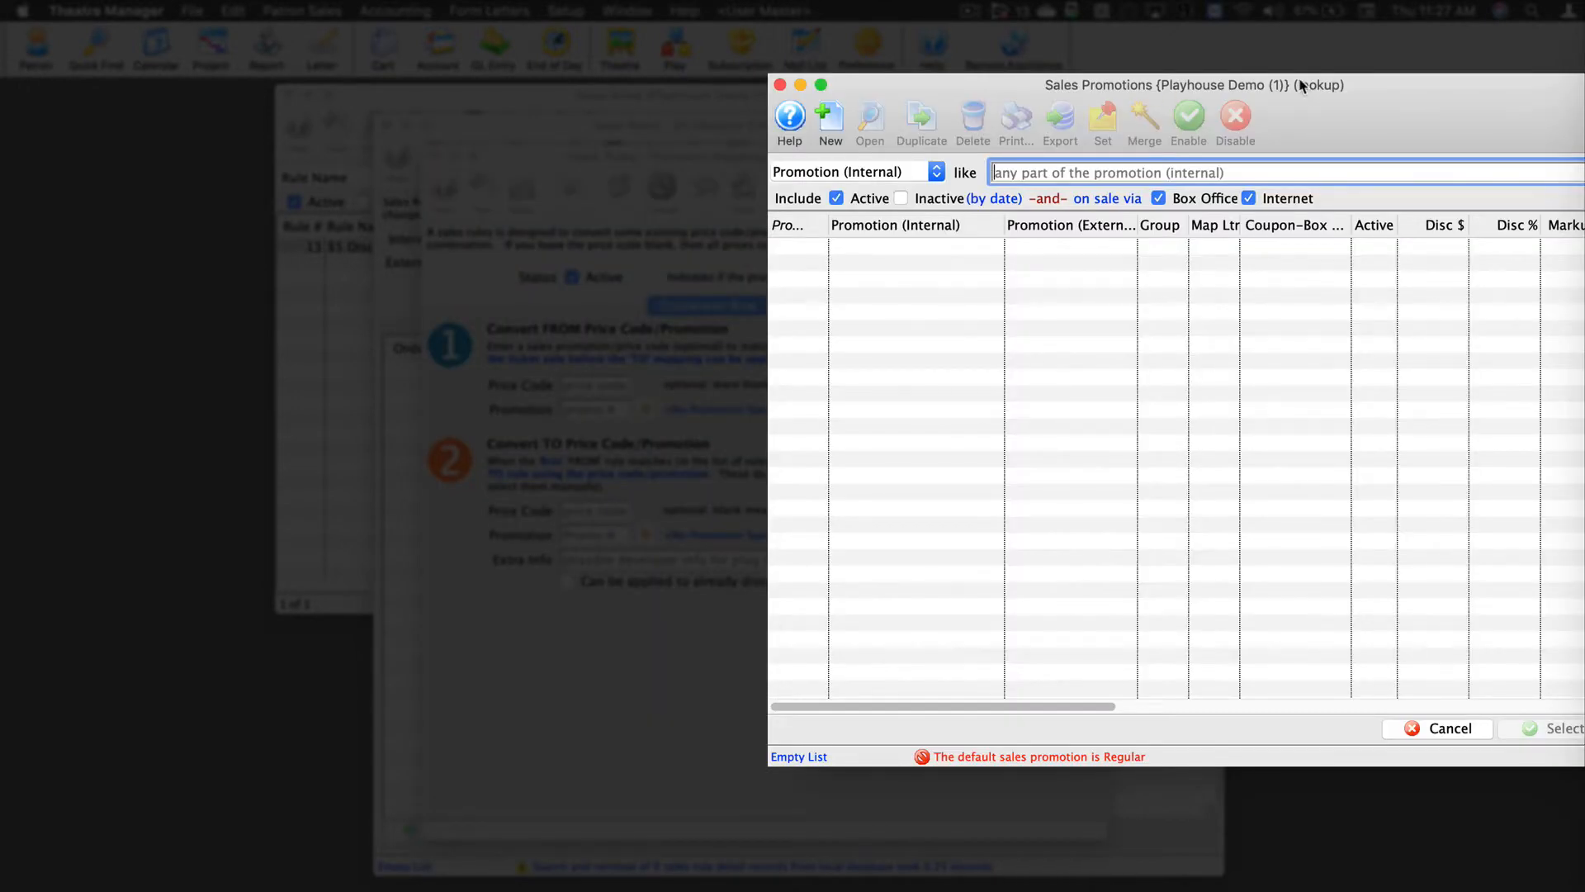
left_click_drag(1306, 90, 839, 106)
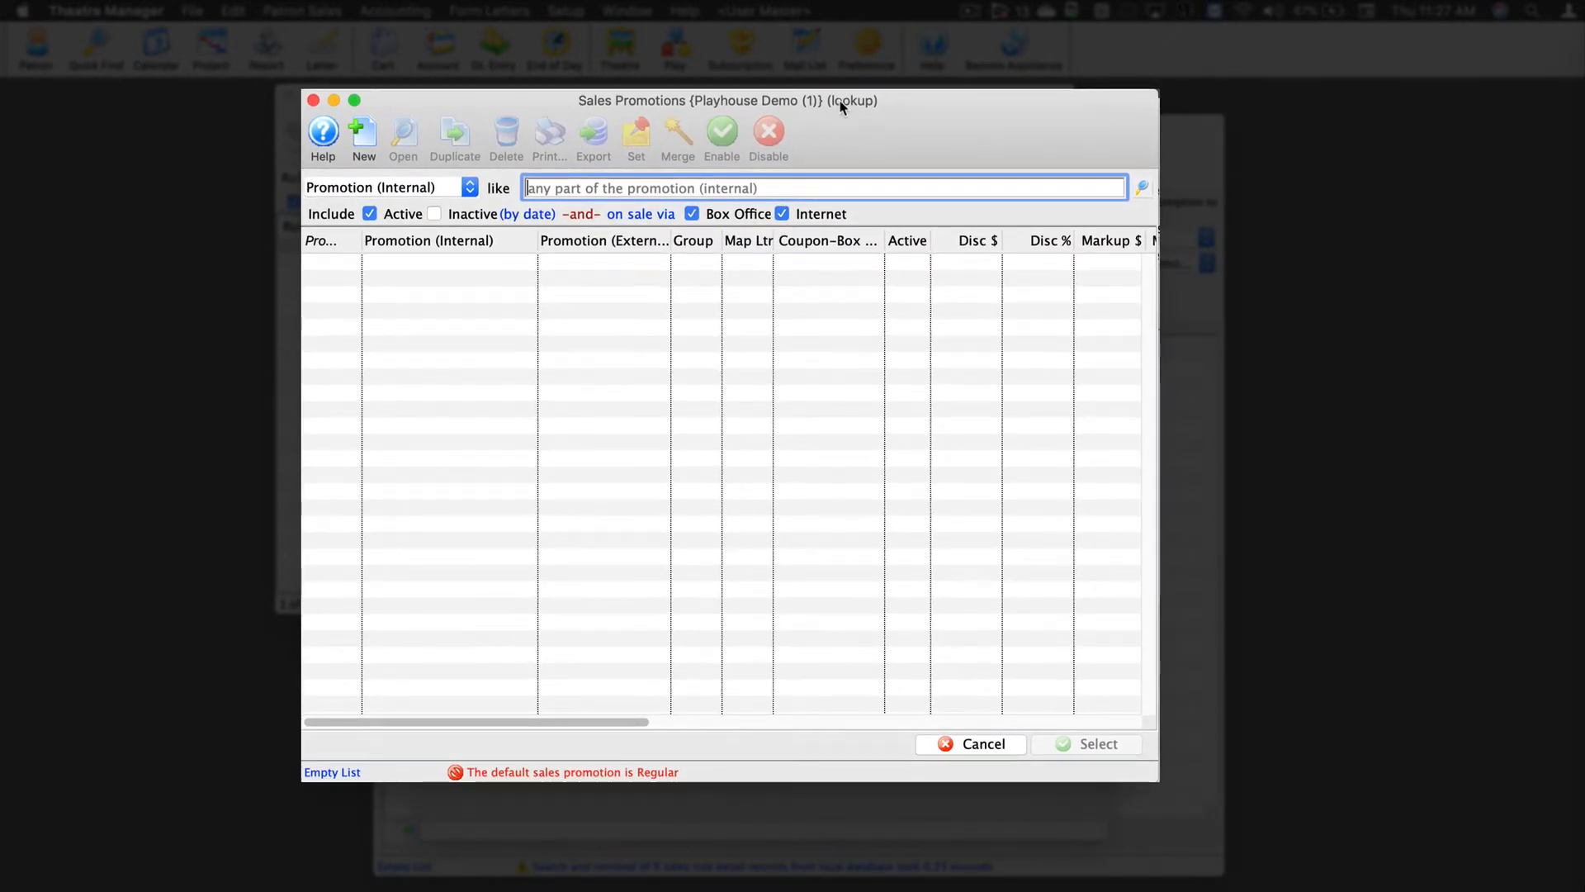
left_click(1141, 188)
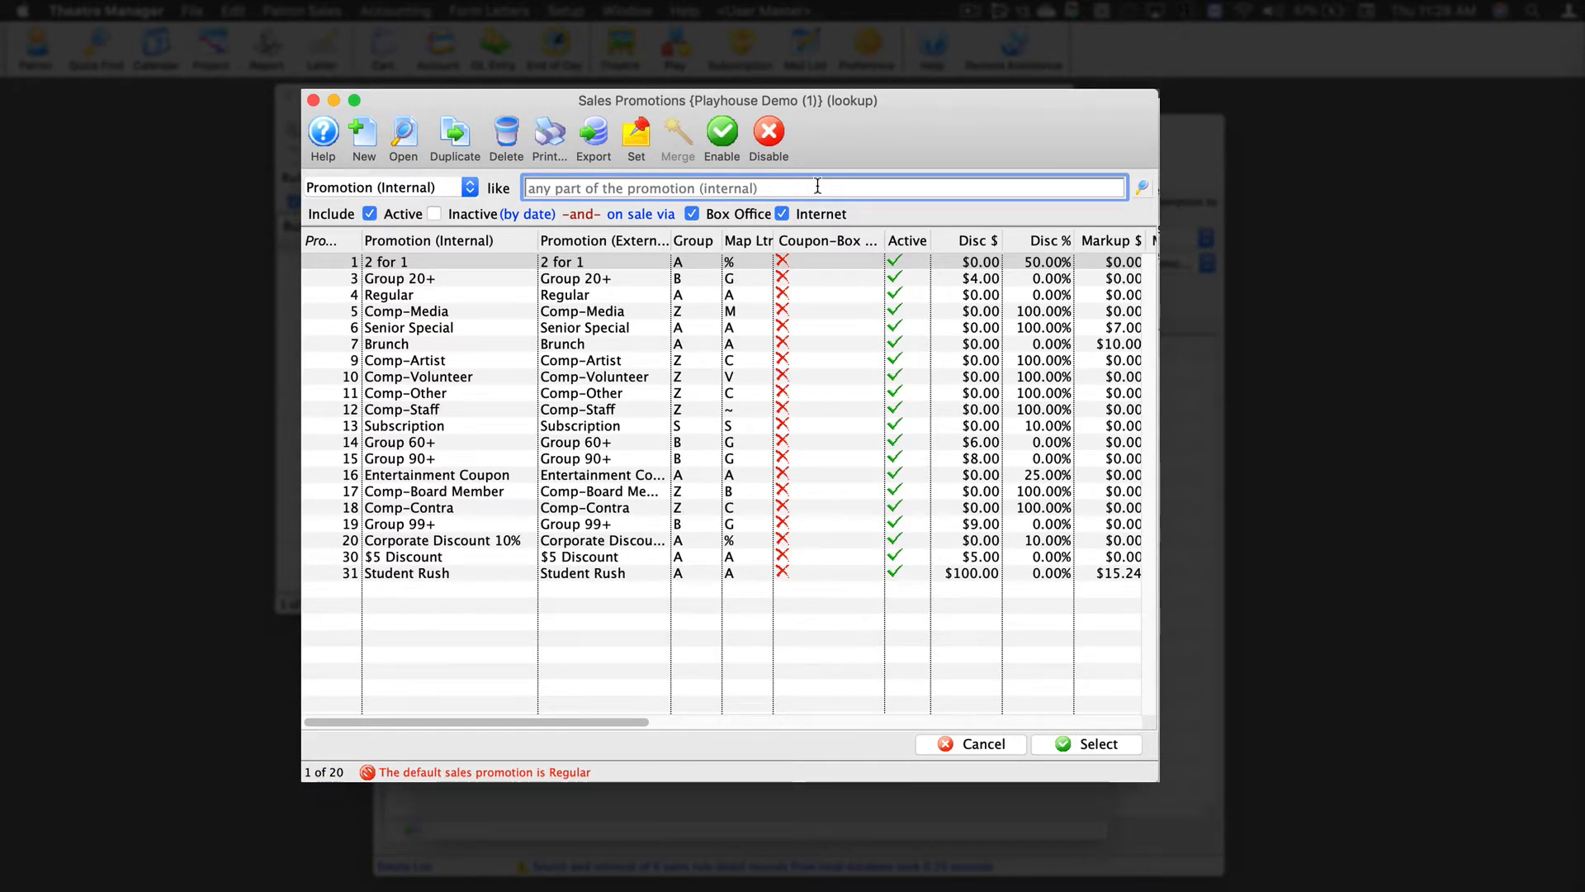
type("regular")
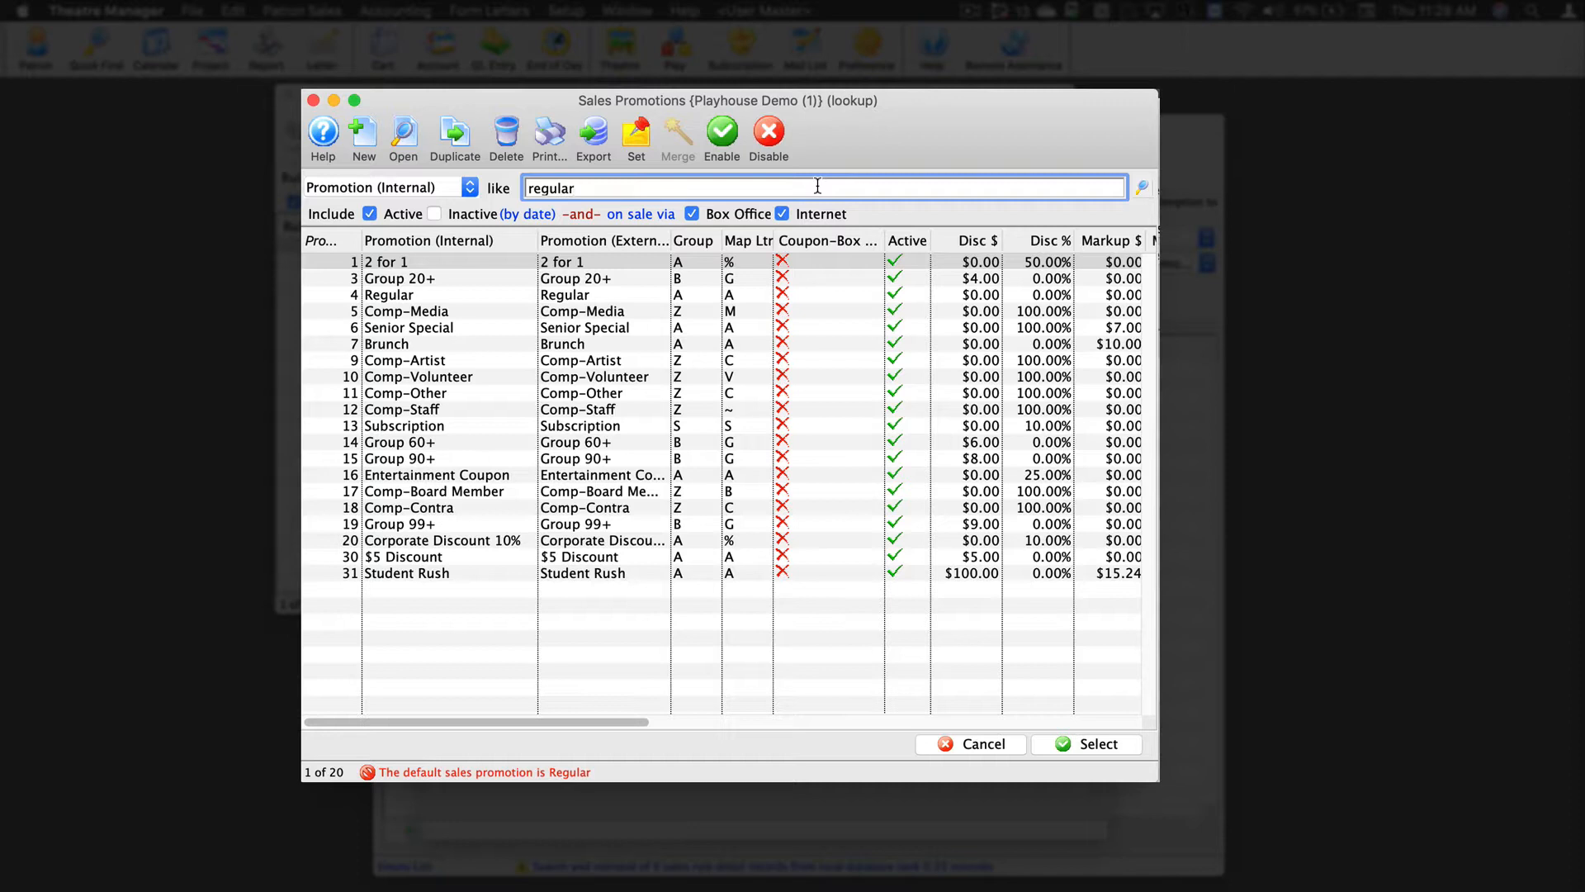
left_click(598, 296)
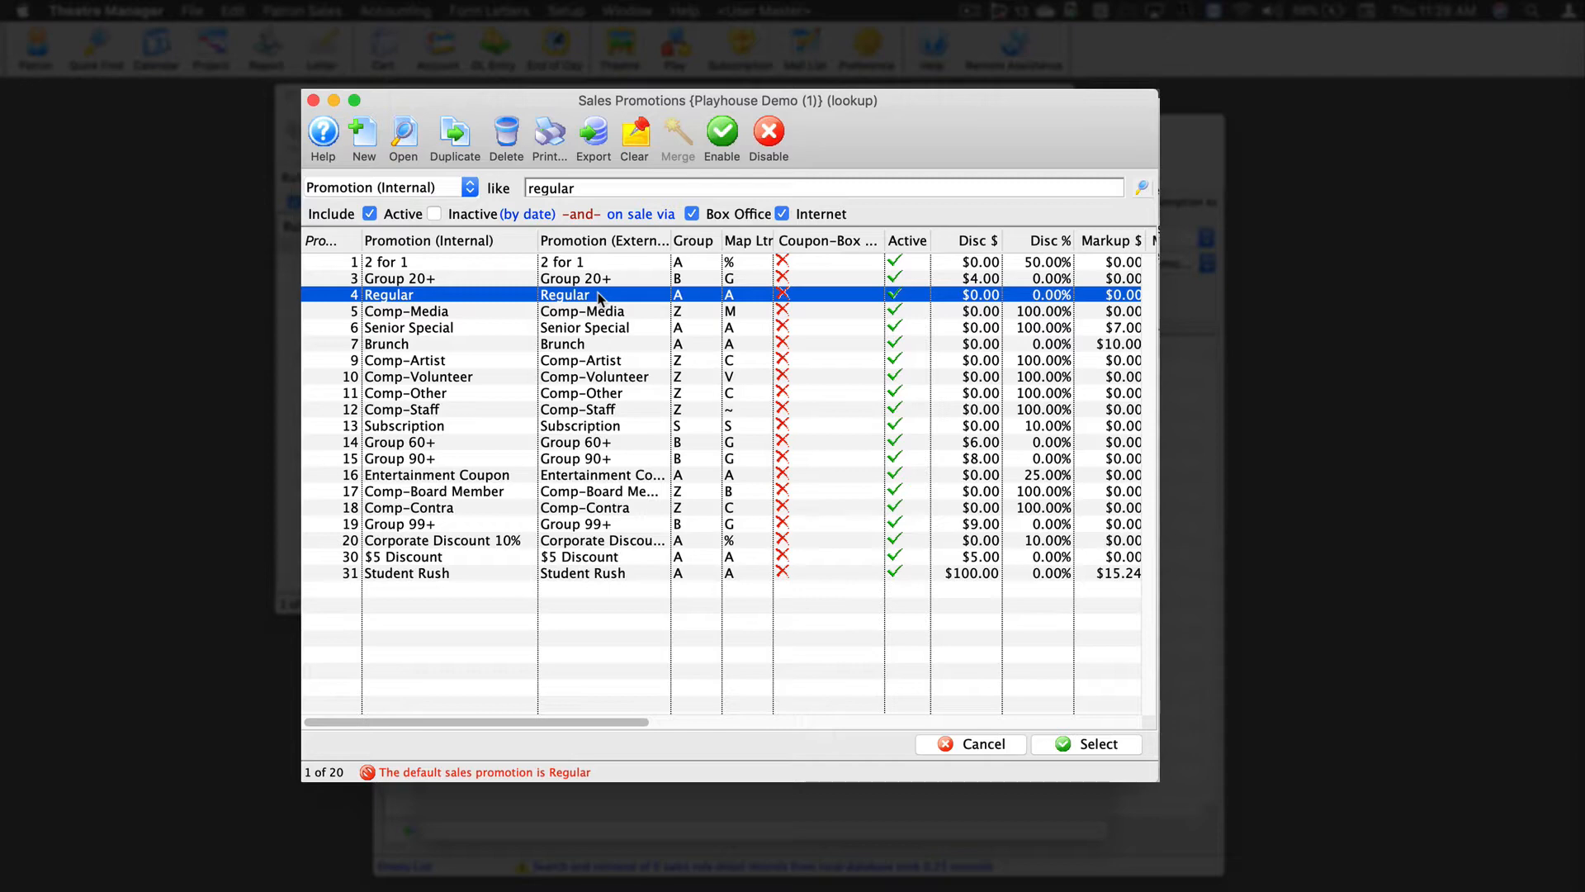
left_click(1090, 742)
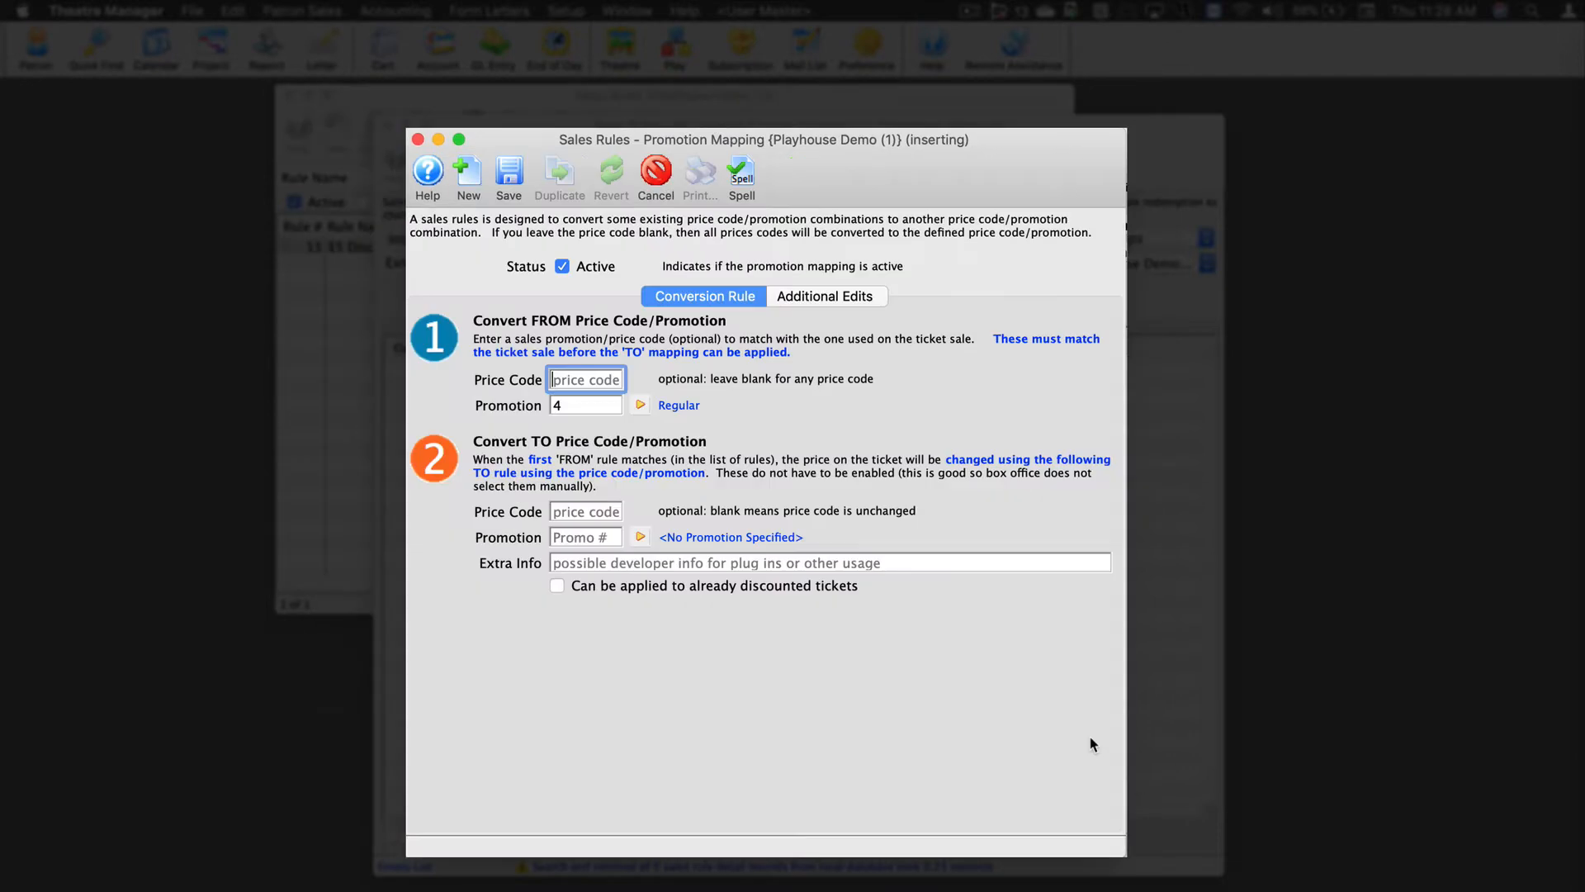
Step: Choose $5 Discount as the promotion to convert to, and close the promotion mapping so it is stored in the rule
left_click(640, 538)
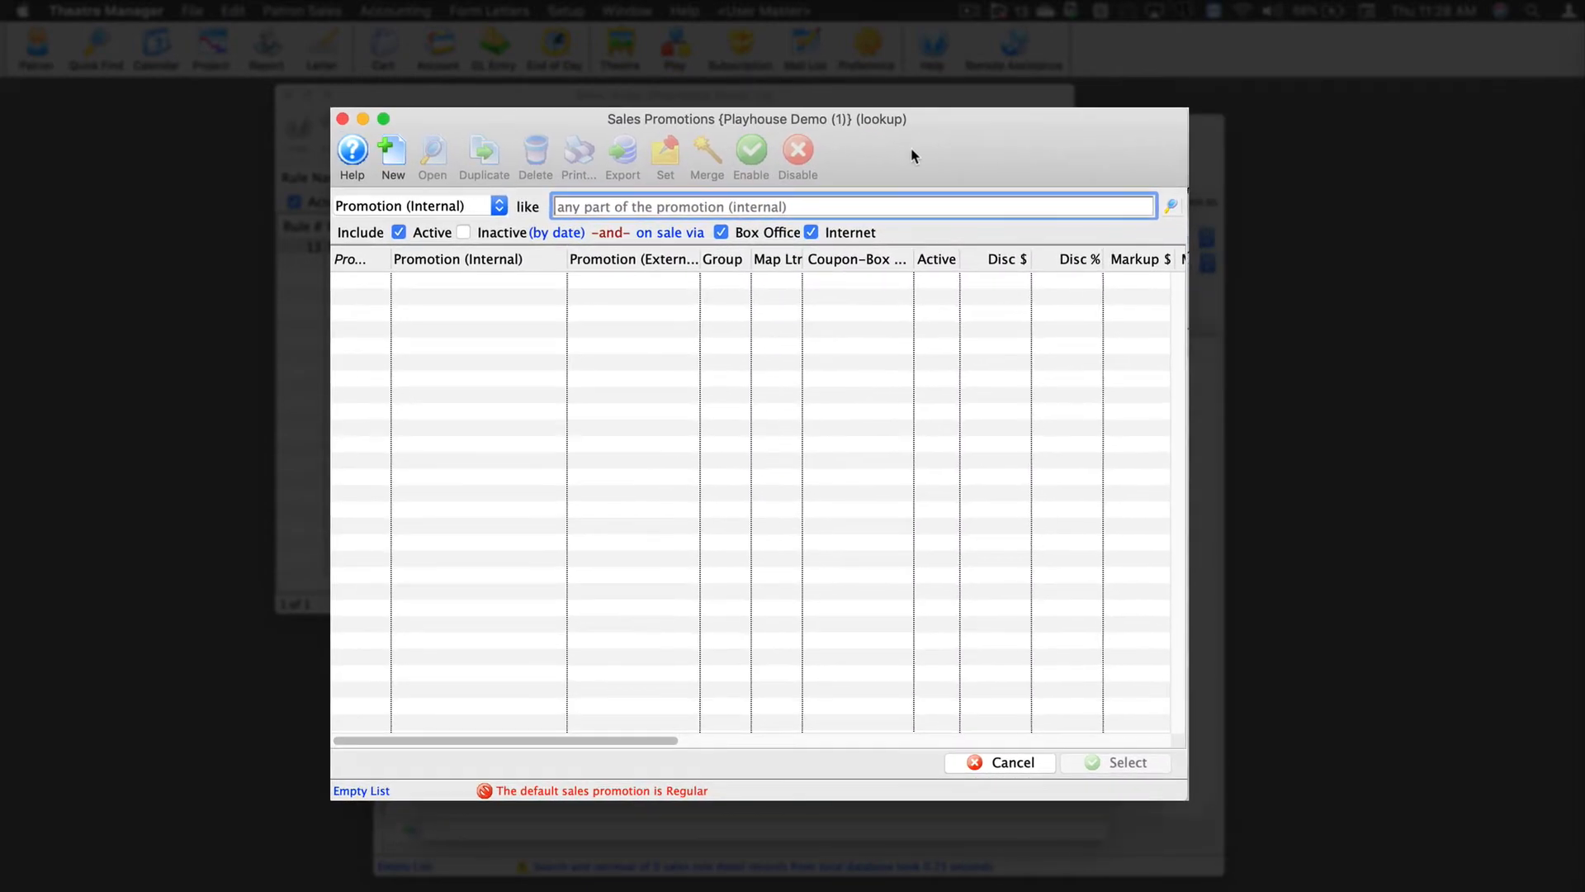
left_click(1173, 206)
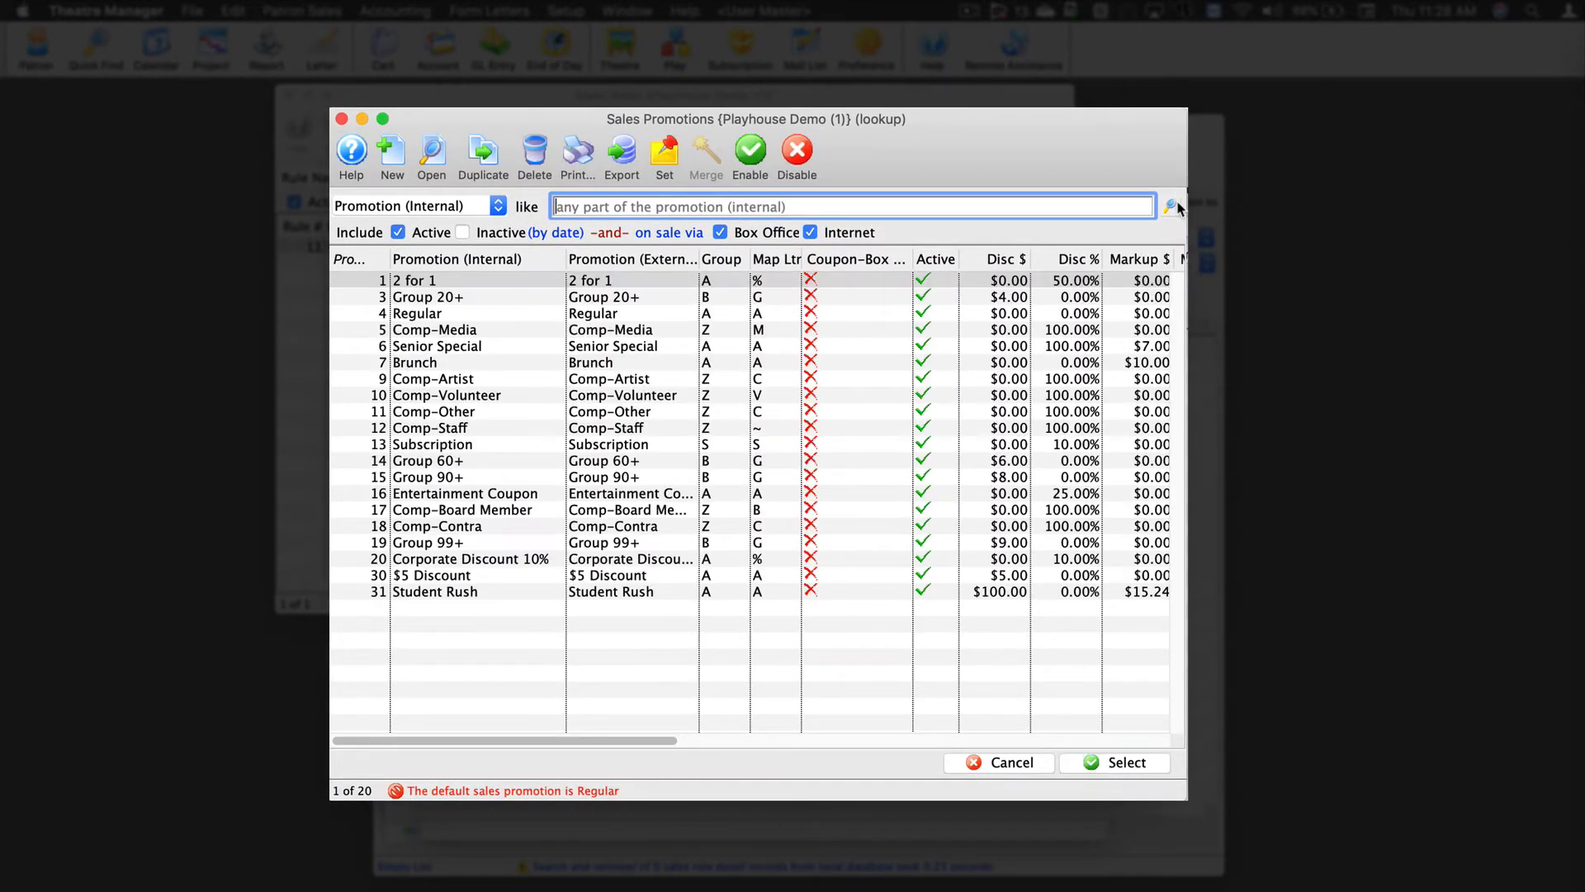
left_click(625, 577)
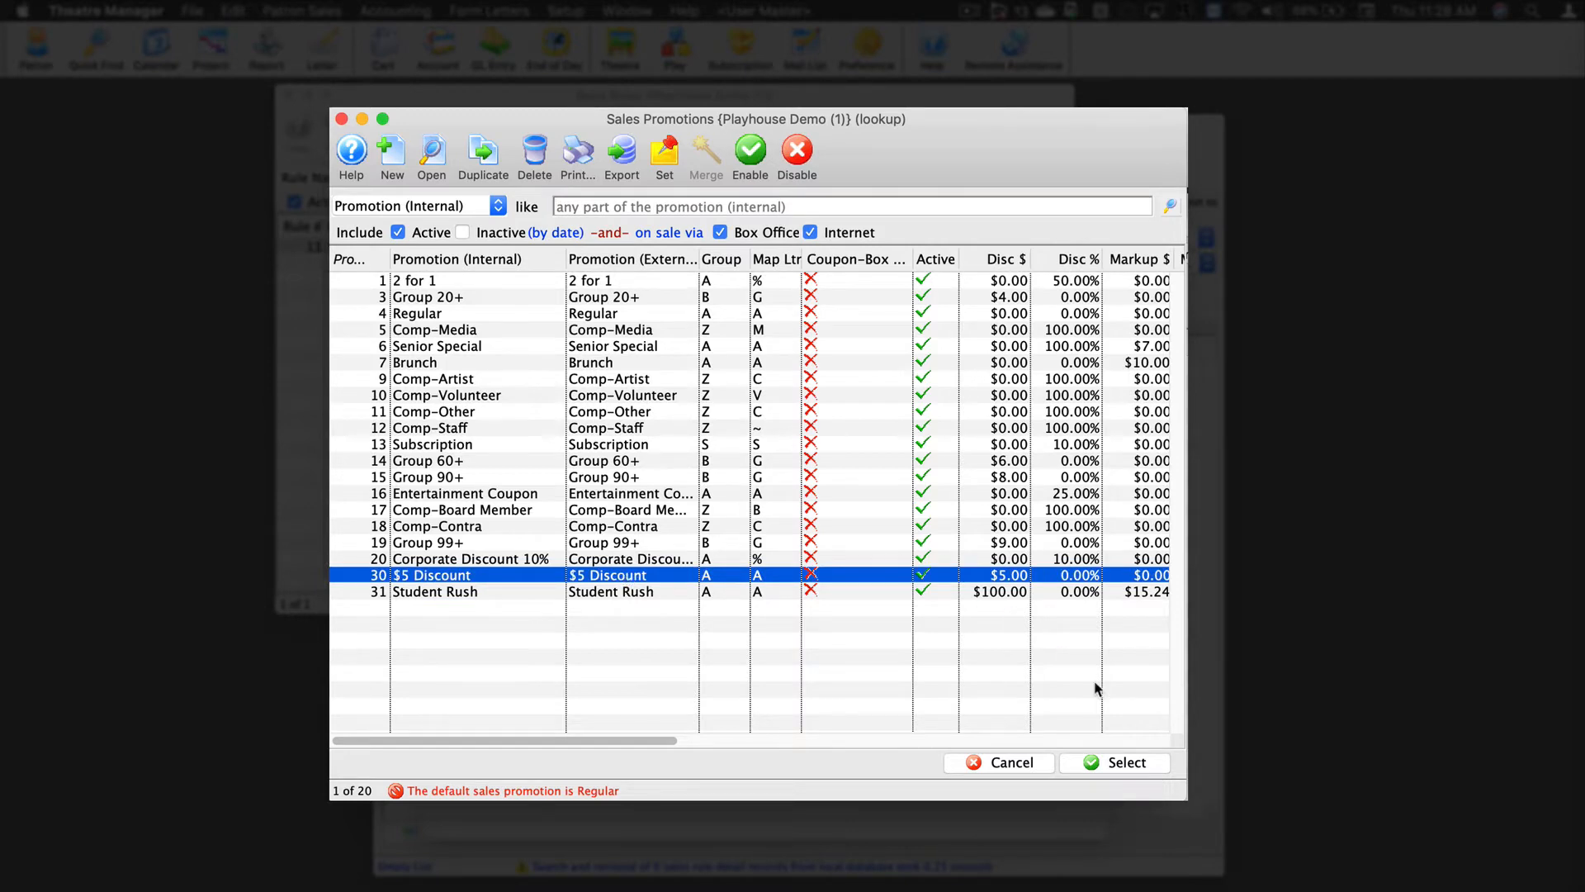
left_click(1116, 768)
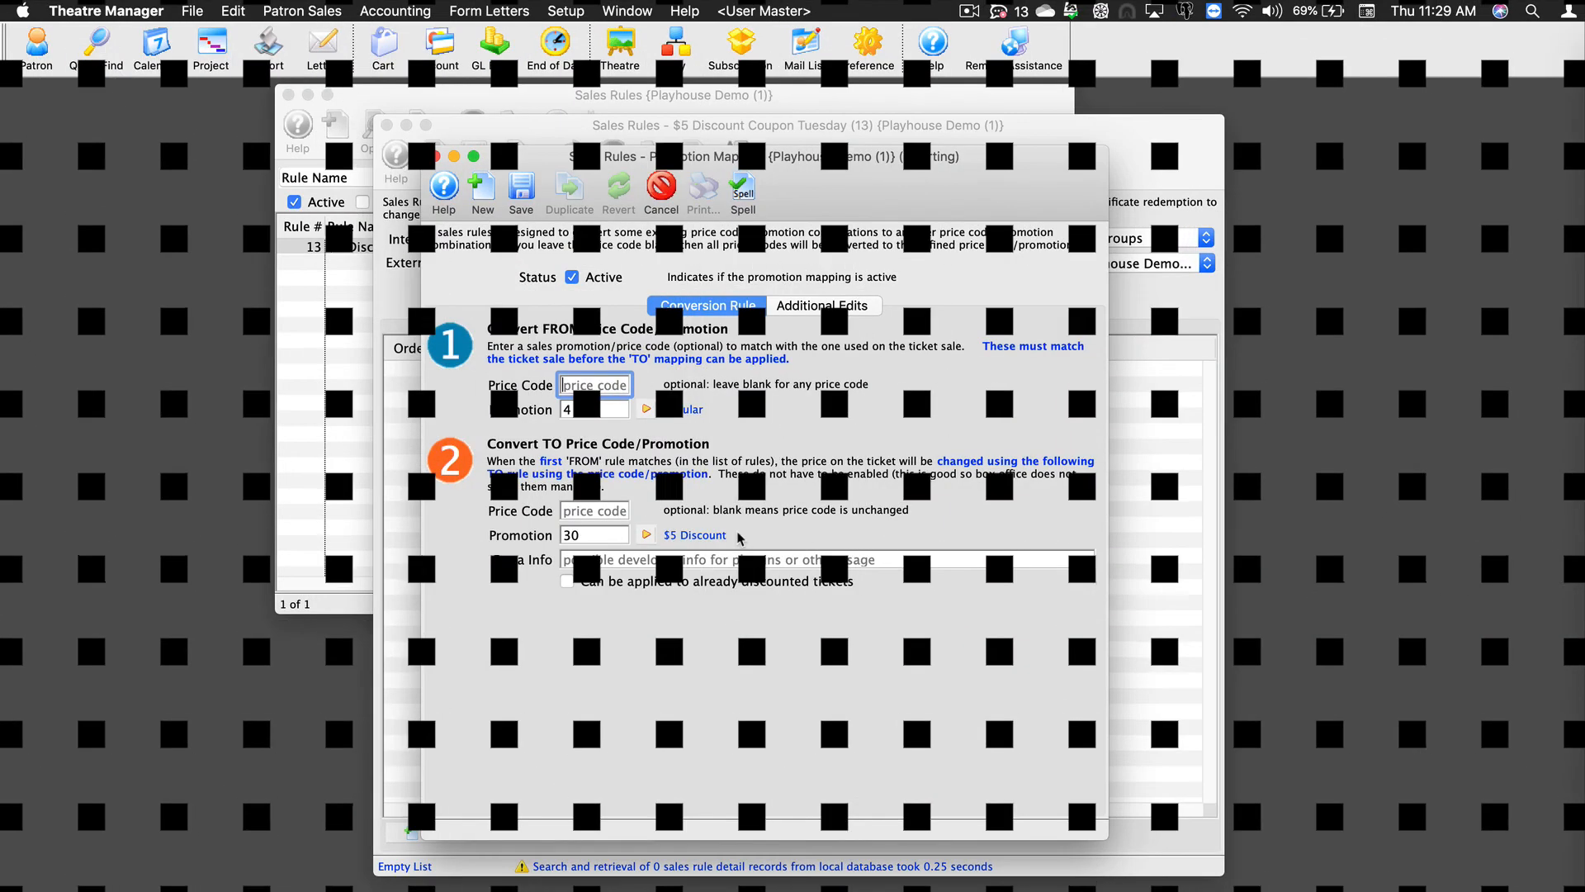
left_click(435, 157)
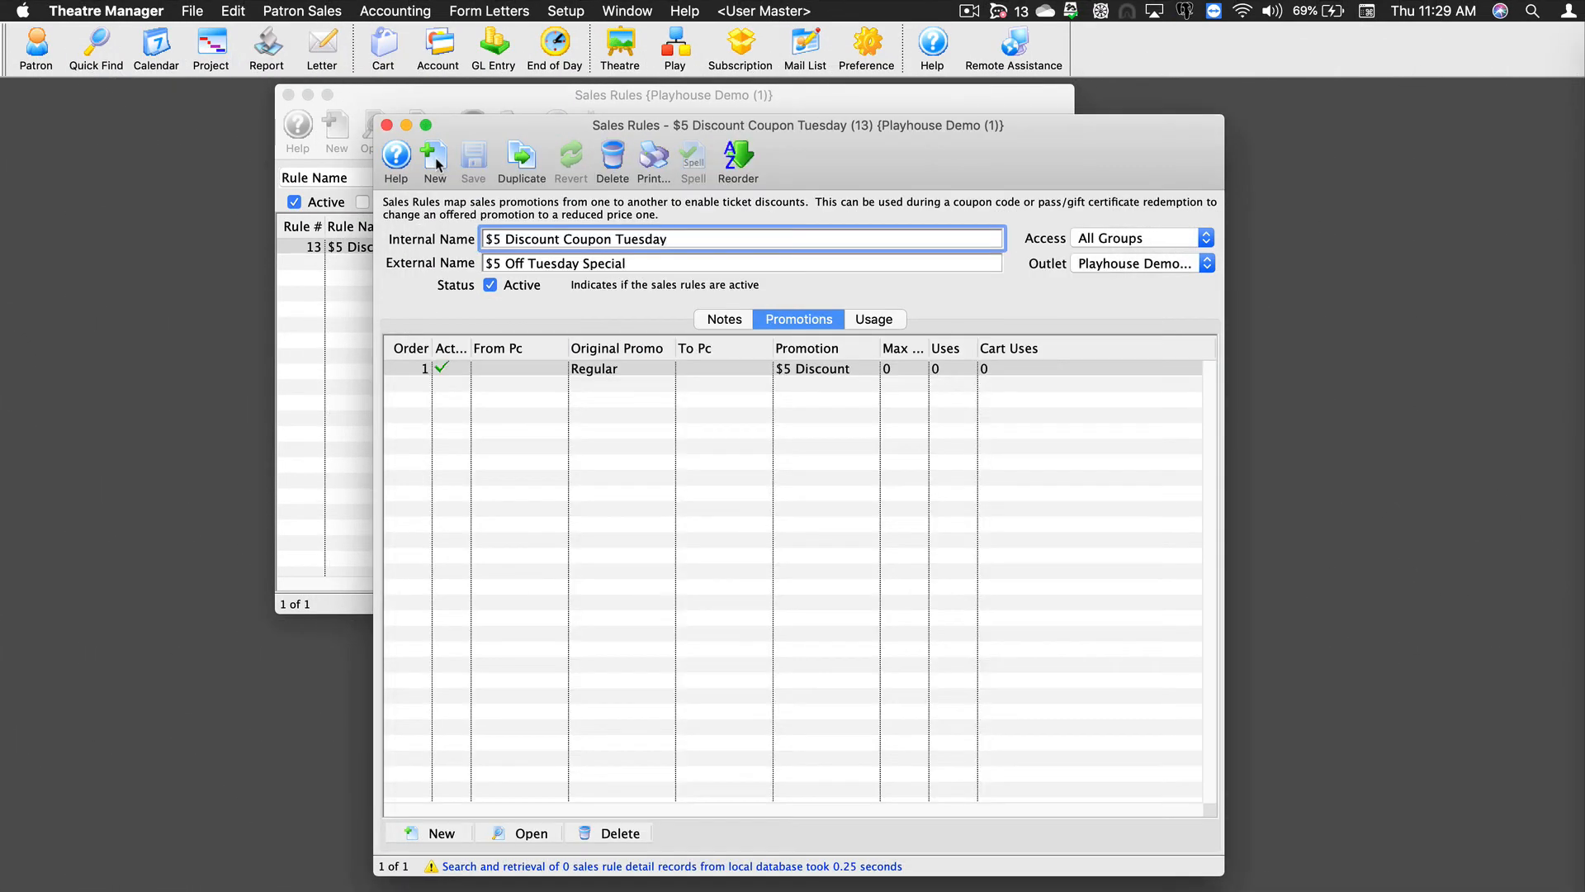